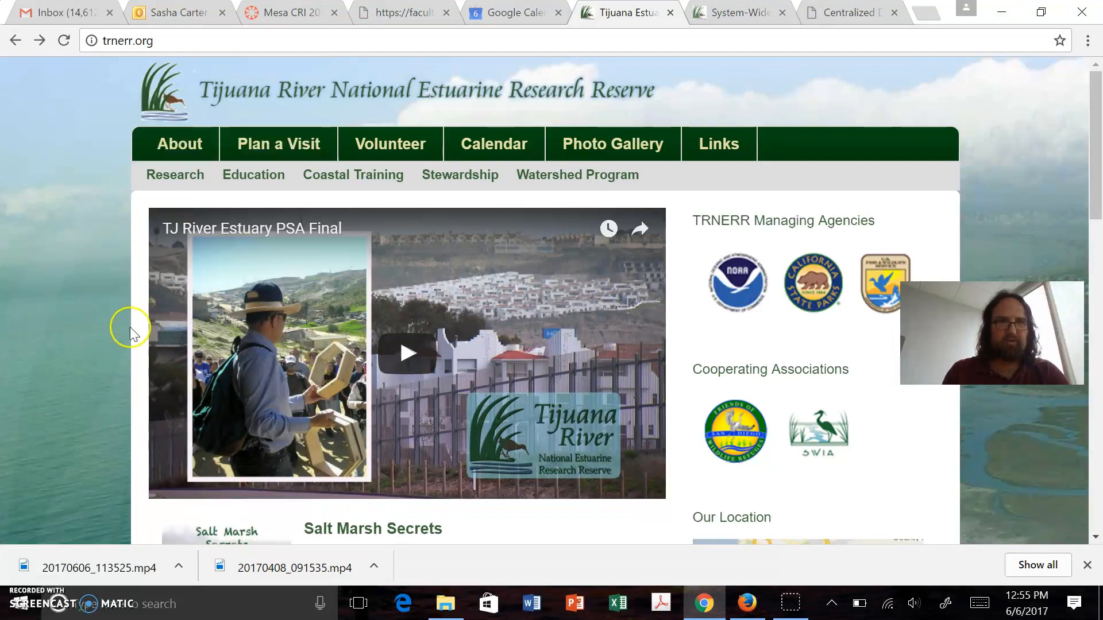
Open the System-Wide Monitoring Program page from the reserve's Research section
left_click(183, 178)
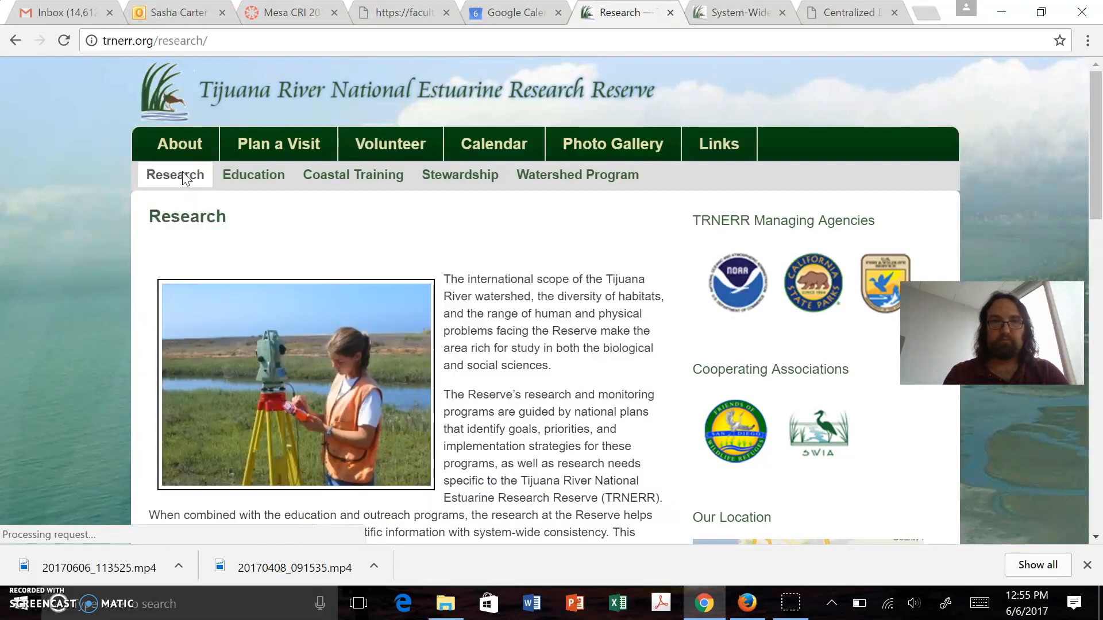
scroll(485, 319, "down", 2)
scroll(486, 319, "down", 7)
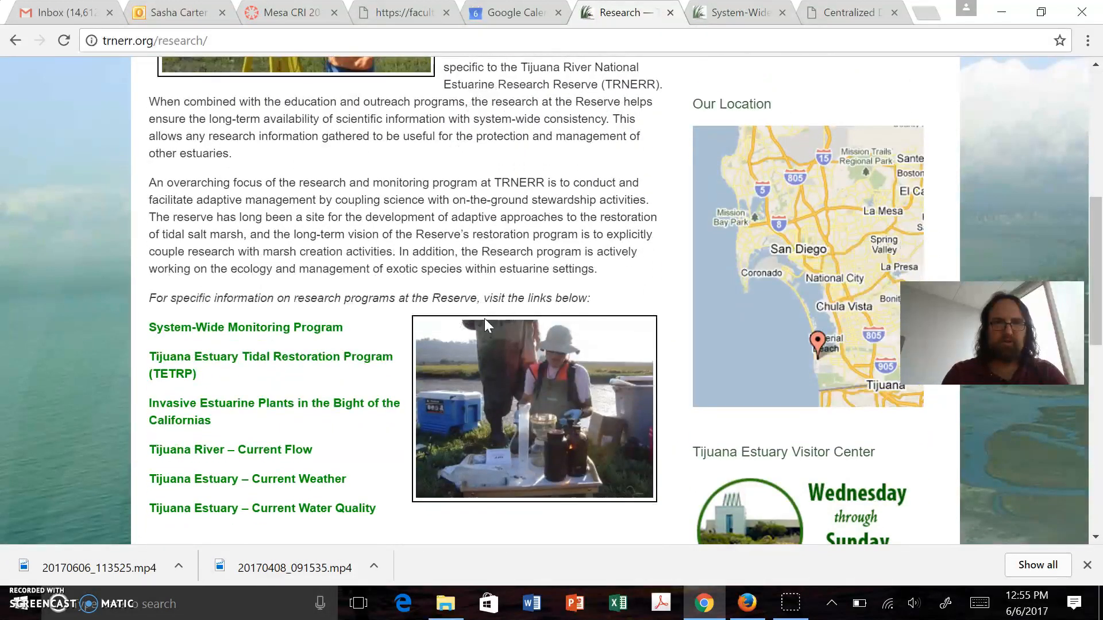
left_click(296, 334)
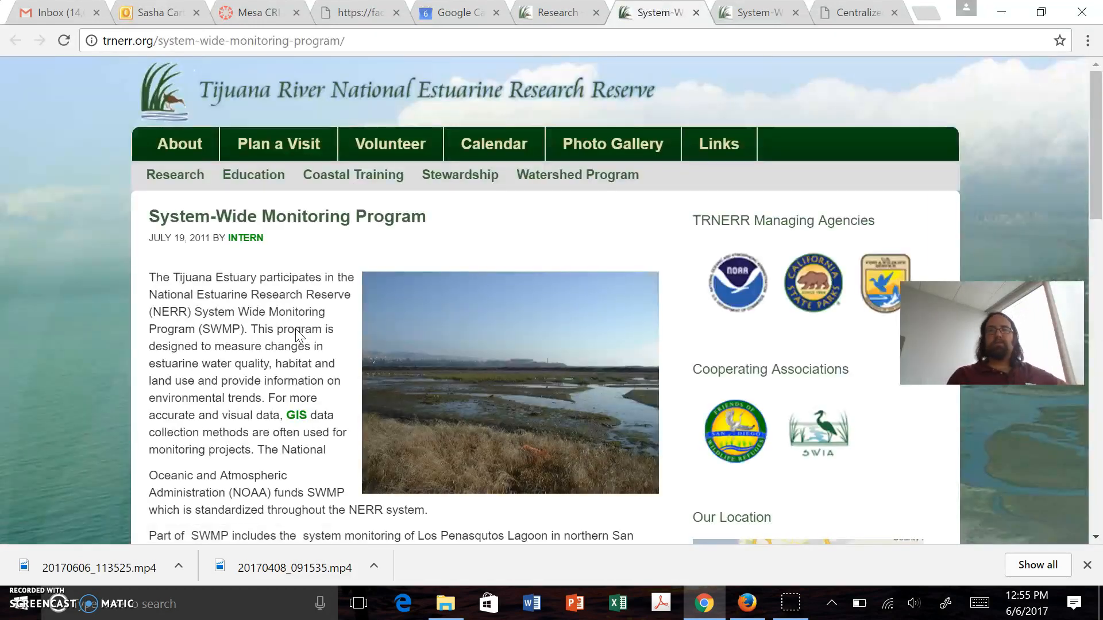
Open the data logger export site at cdmo.baruch.sc.edu/get/export.cfm linked in the Data Loggers section
scroll(296, 330, "down", 5)
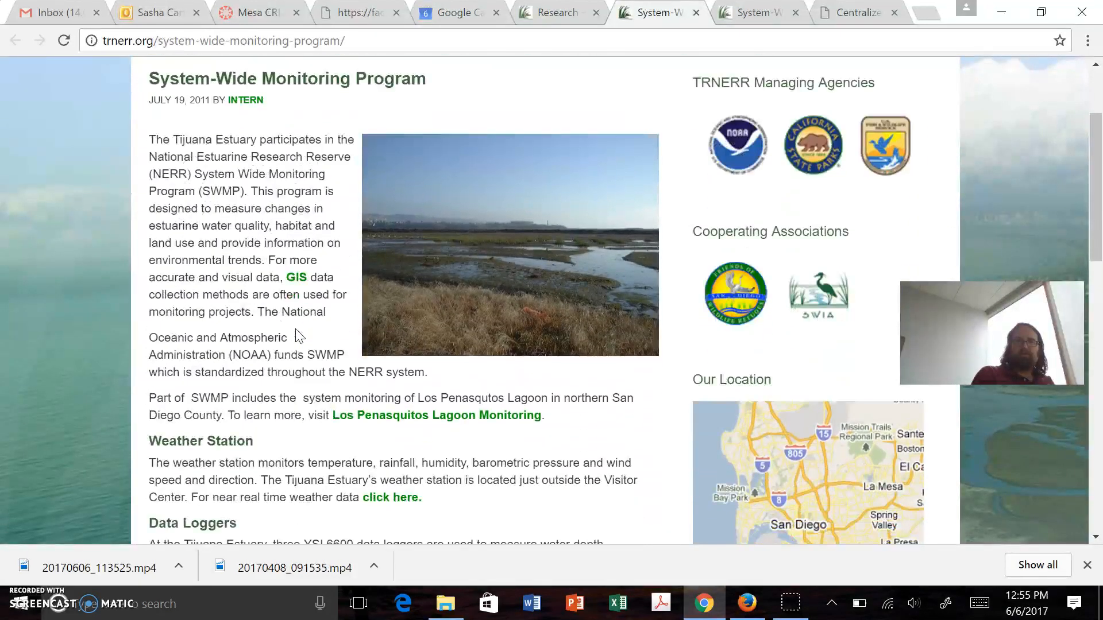
scroll(296, 333, "down", 1)
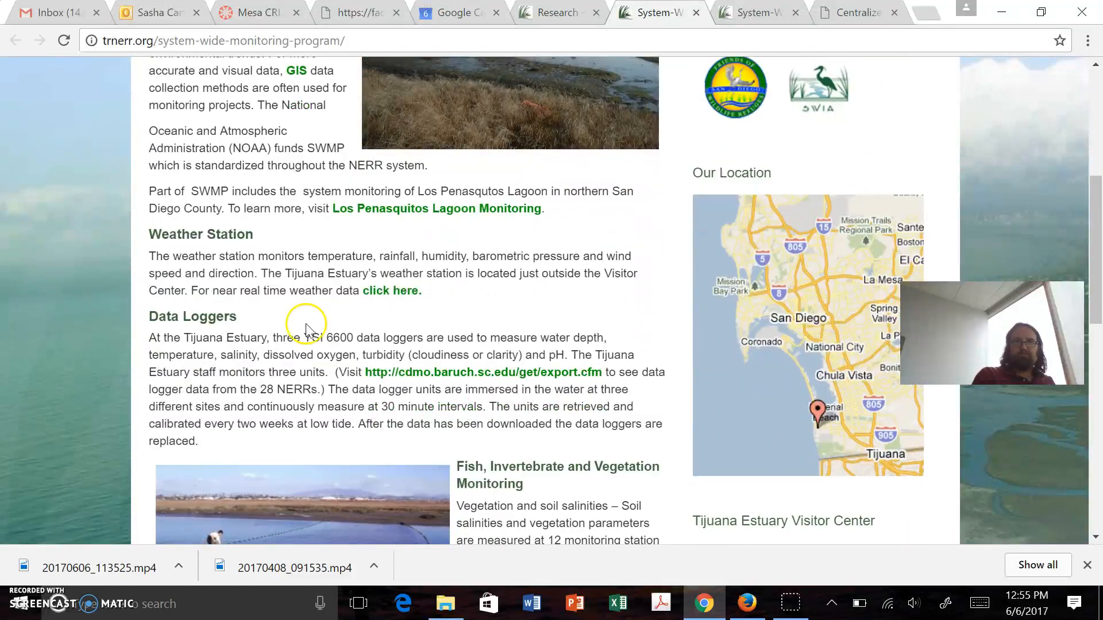
left_click(423, 373)
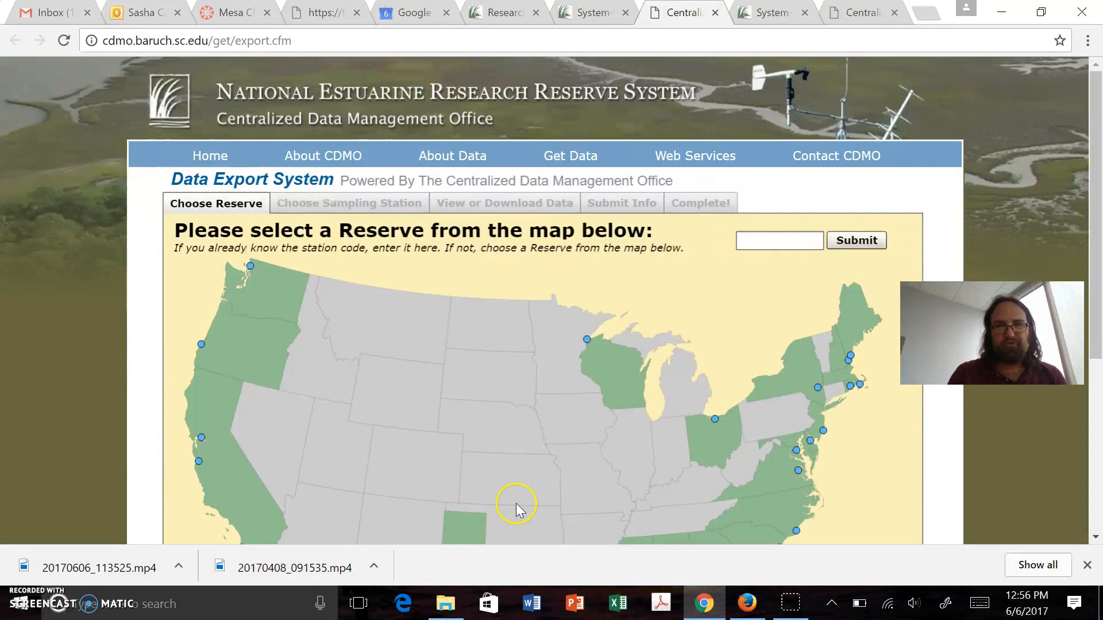
Choose the Tijuana River, CA reserve on the Data Export System map
mouse_move(705, 604)
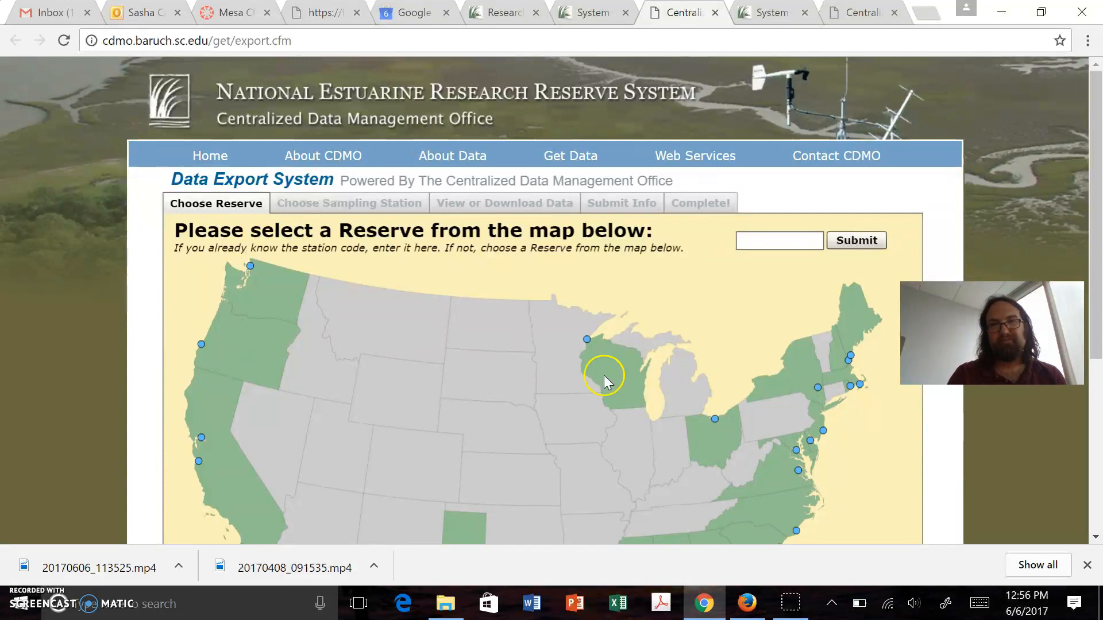
left_click_drag(1096, 324, 1092, 428)
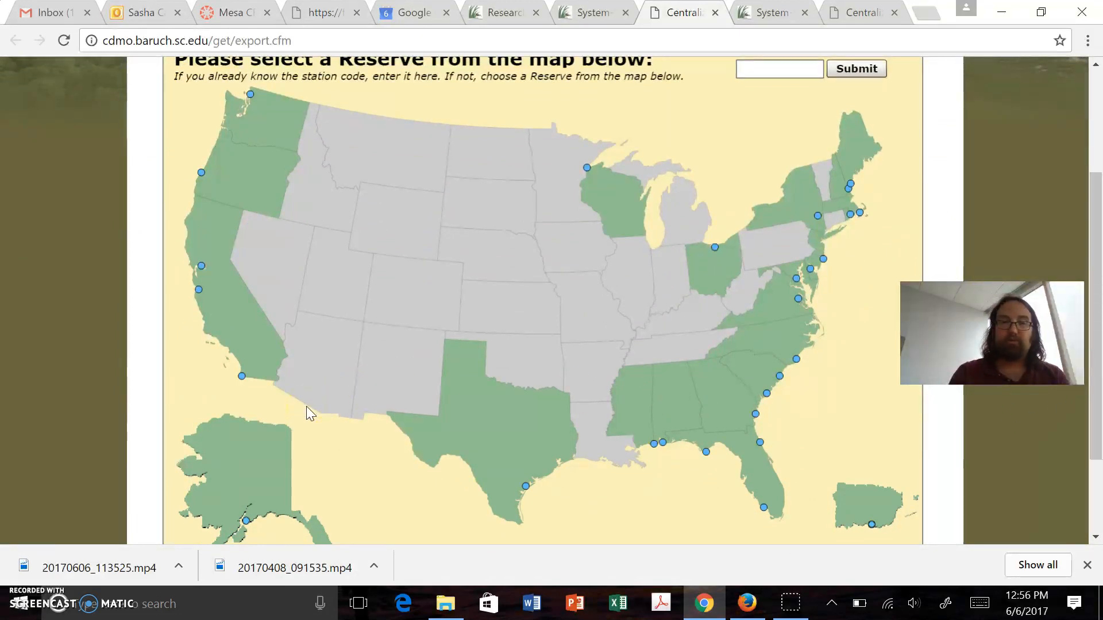
left_click(241, 377)
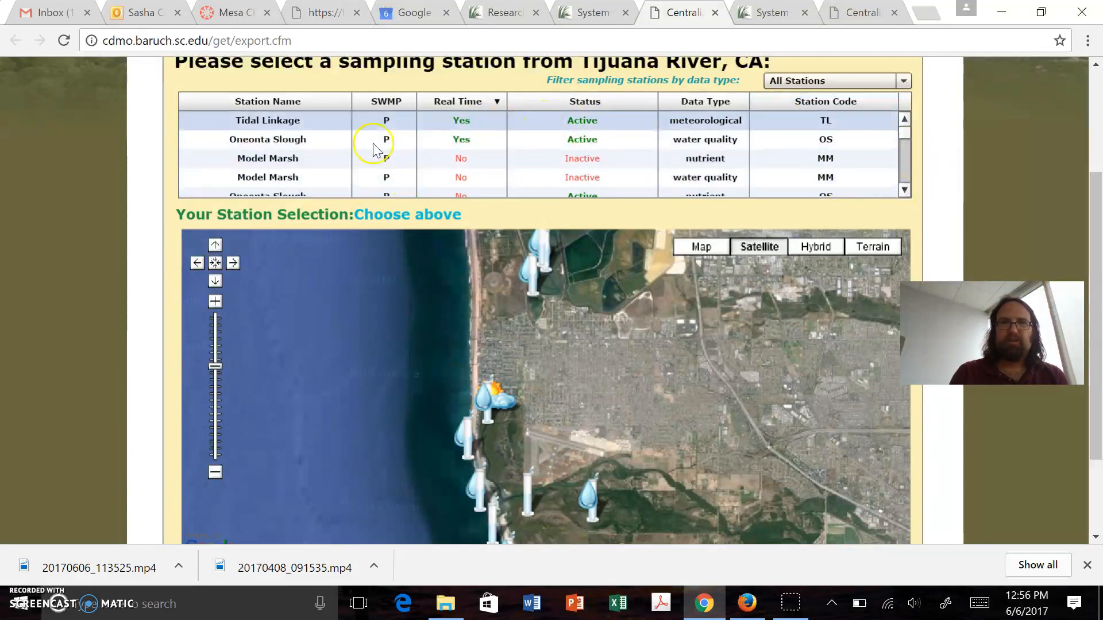
Examine the full list of Tijuana River sampling stations, including their status, real-time availability and data types
left_click(292, 124)
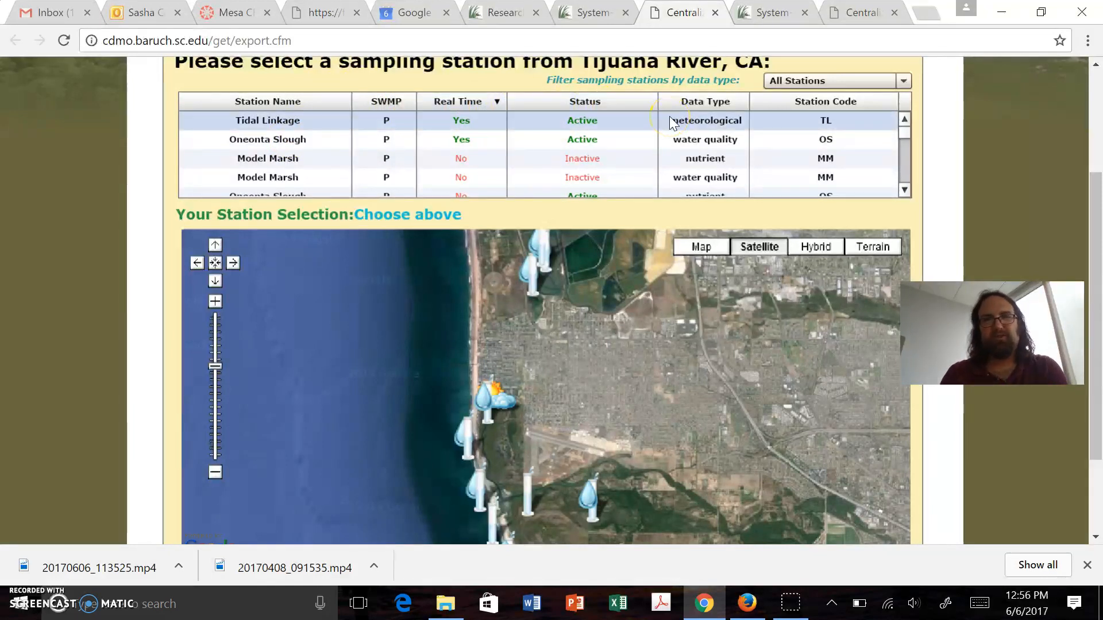
left_click(904, 191)
left_click(904, 191)
left_click(904, 192)
left_click(904, 192)
left_click(904, 192)
left_click(905, 192)
left_click(904, 192)
left_click(904, 192)
left_click(904, 192)
left_click(905, 191)
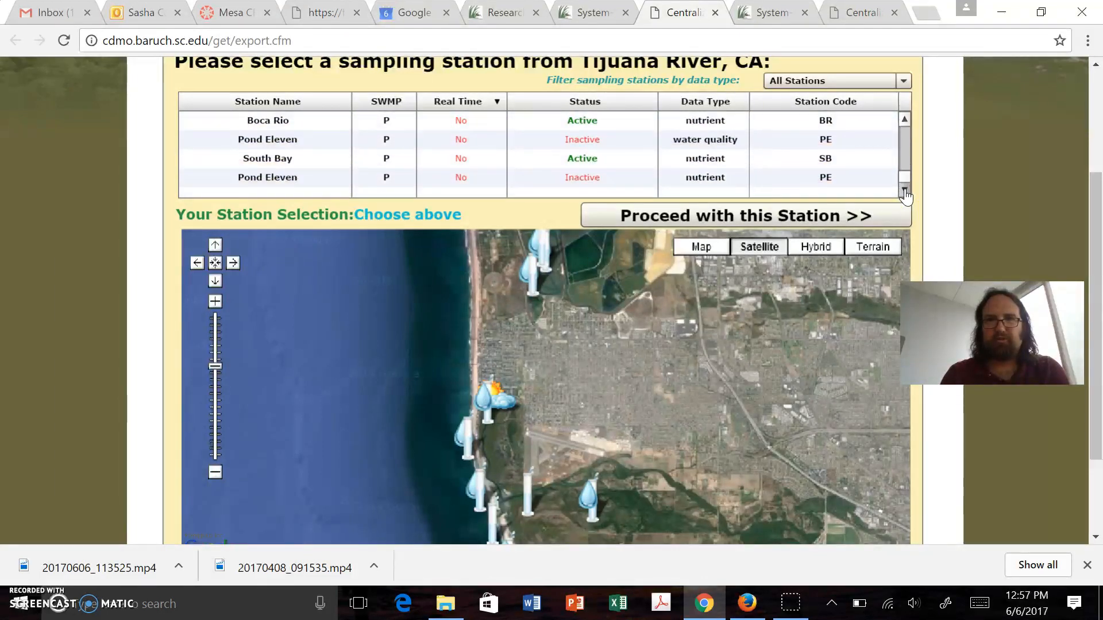
left_click(904, 138)
left_click(904, 120)
left_click(905, 121)
left_click(904, 121)
left_click(905, 122)
left_click(905, 122)
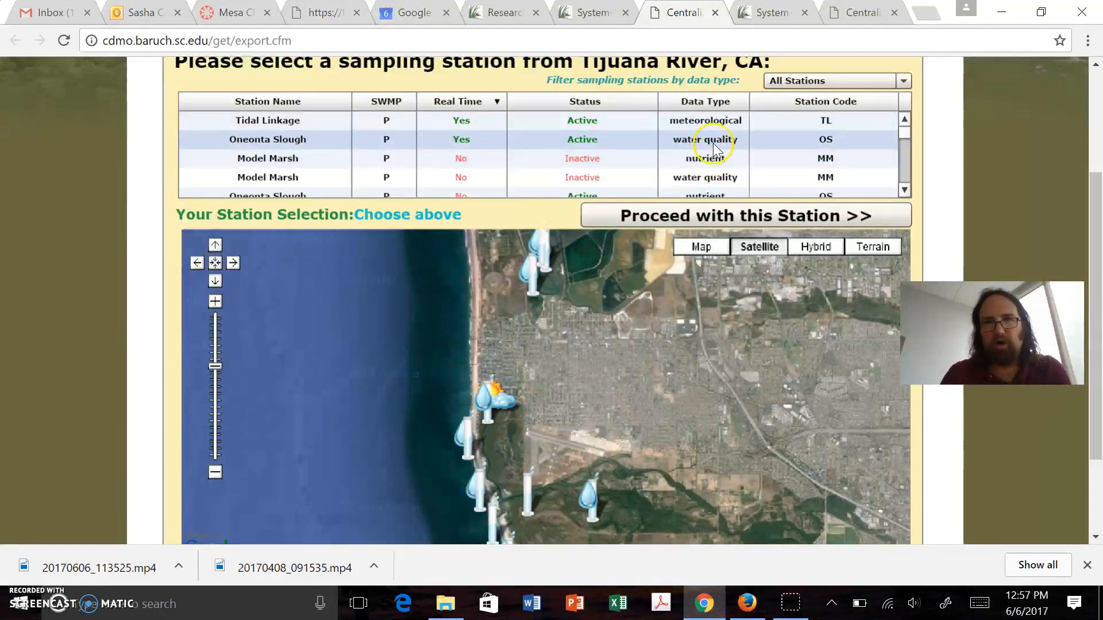
Proceed with the Oneonta Slough water quality station and choose to graph its data
left_click(331, 141)
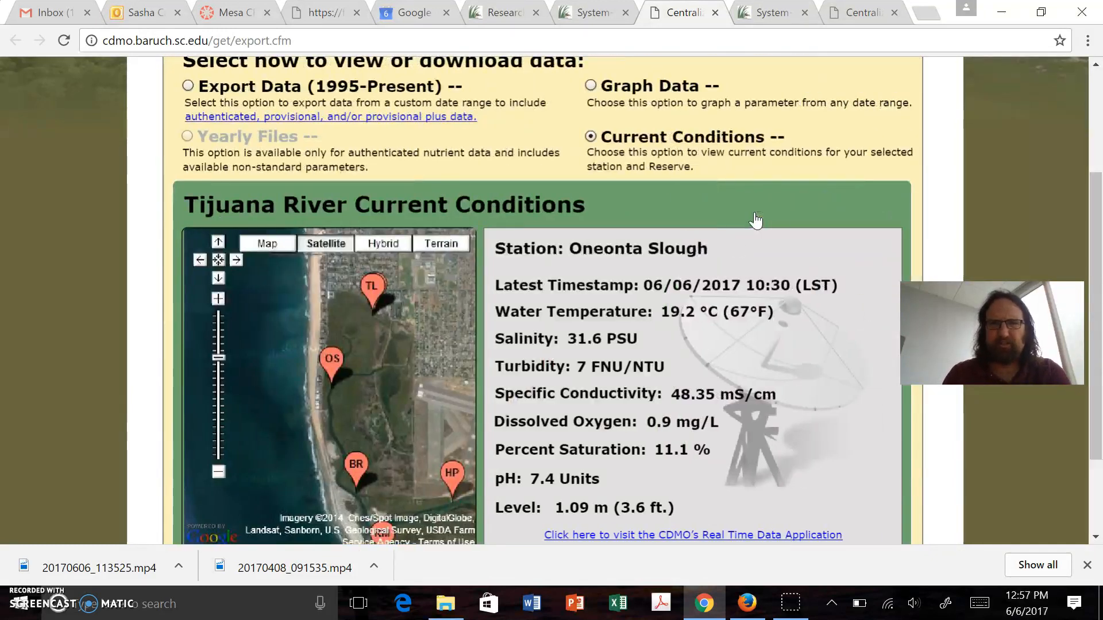
left_click(591, 88)
Set the graph's custom date range from 03/01/2011 to 03/31/2011
left_click(310, 107)
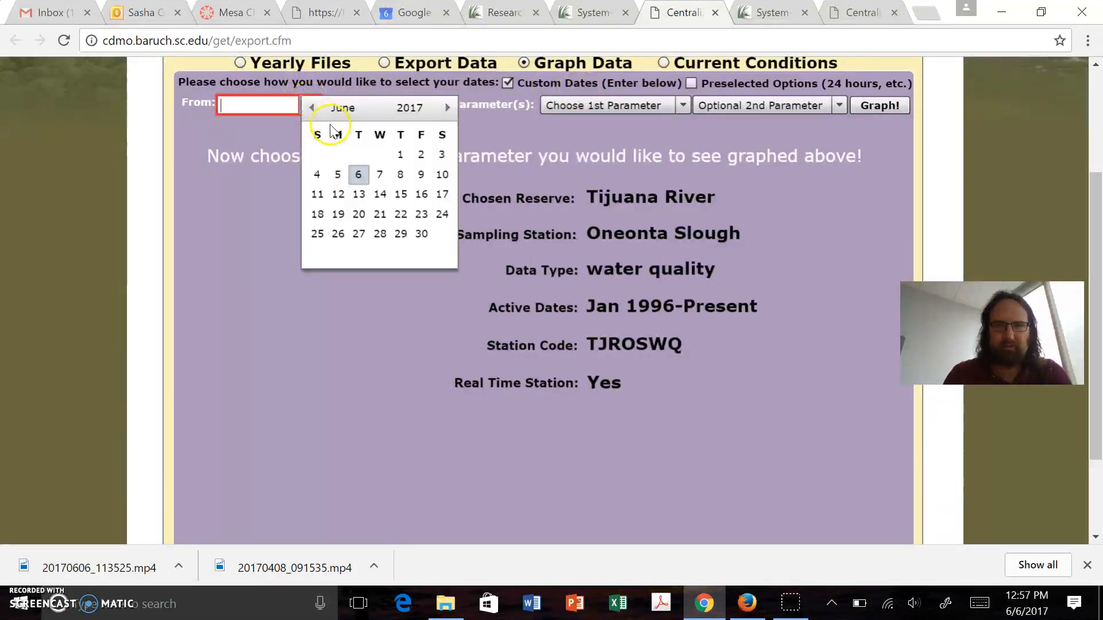
left_click(310, 109)
left_click_drag(307, 113, 307, 114)
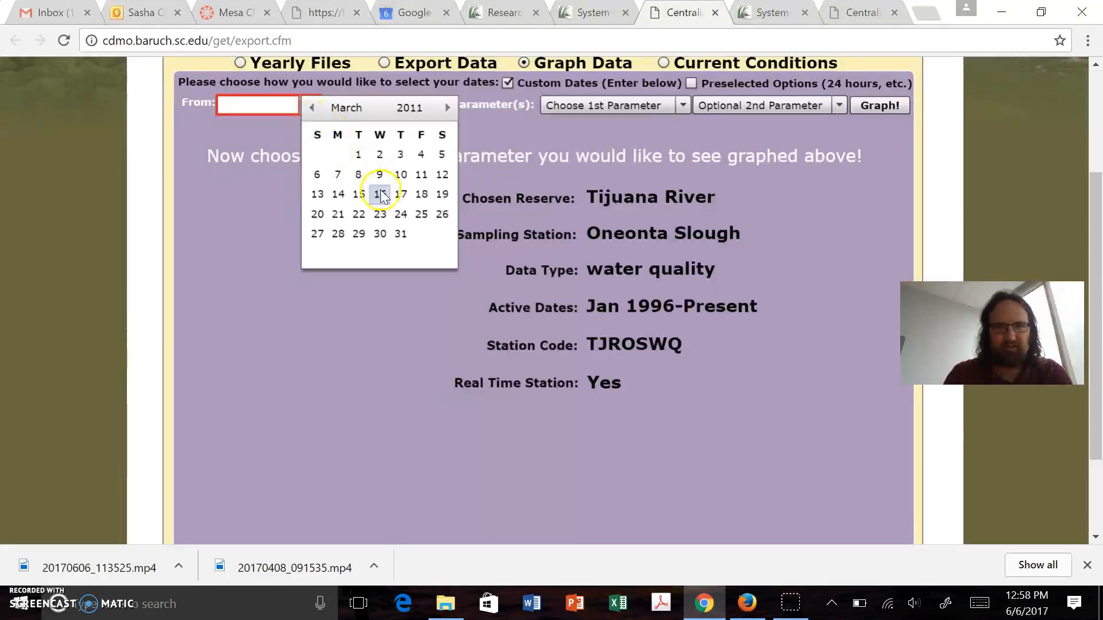
left_click(356, 157)
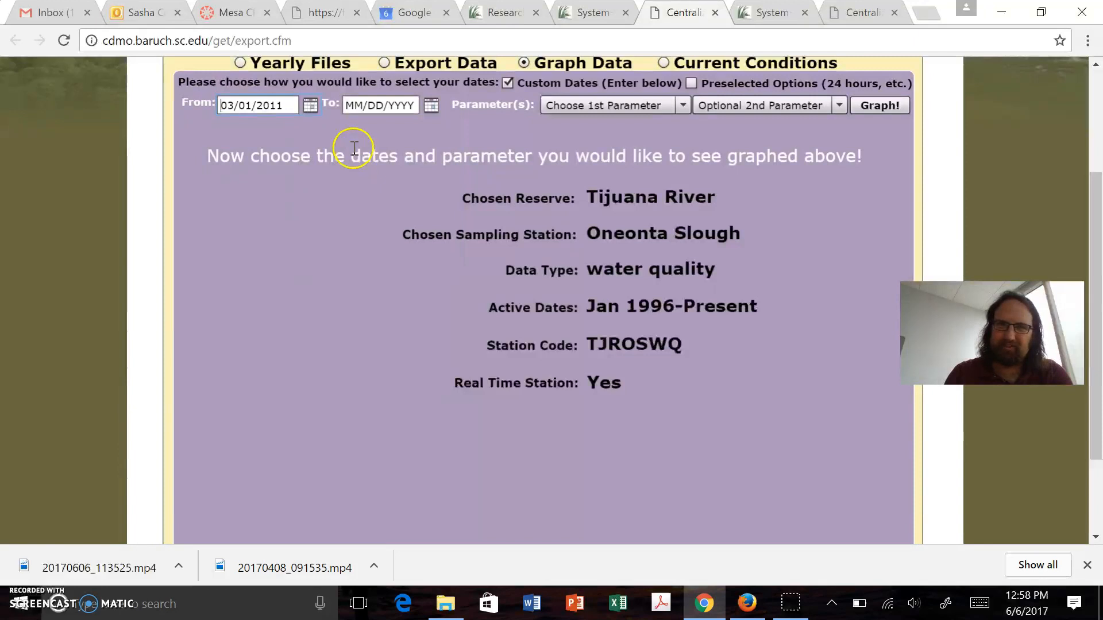
left_click(429, 108)
left_click_drag(431, 110, 433, 112)
left_click(430, 108)
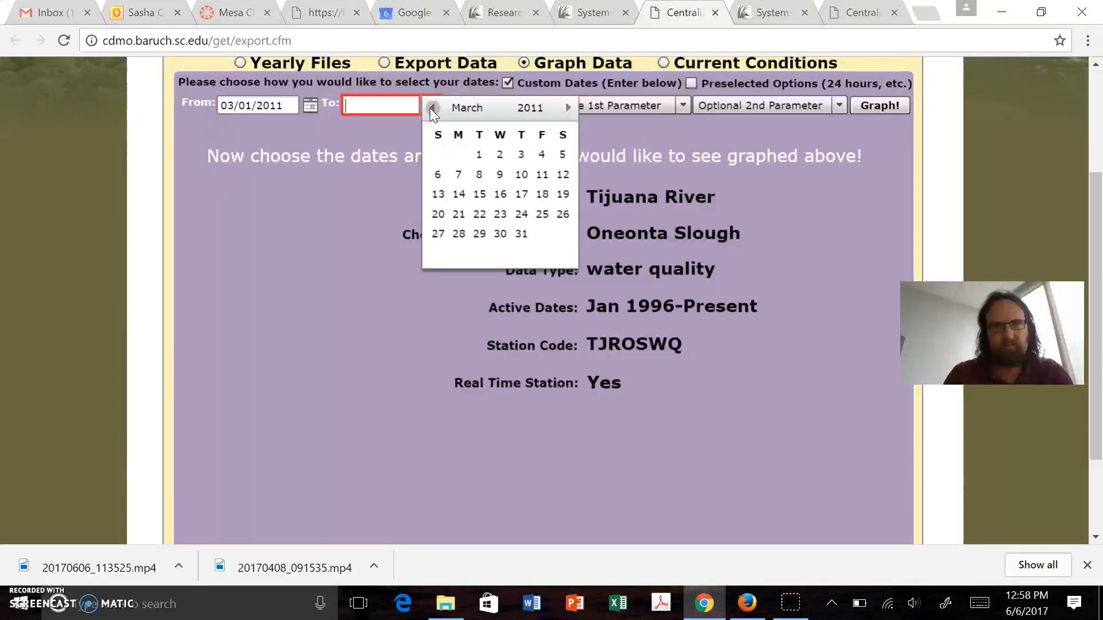
left_click(521, 234)
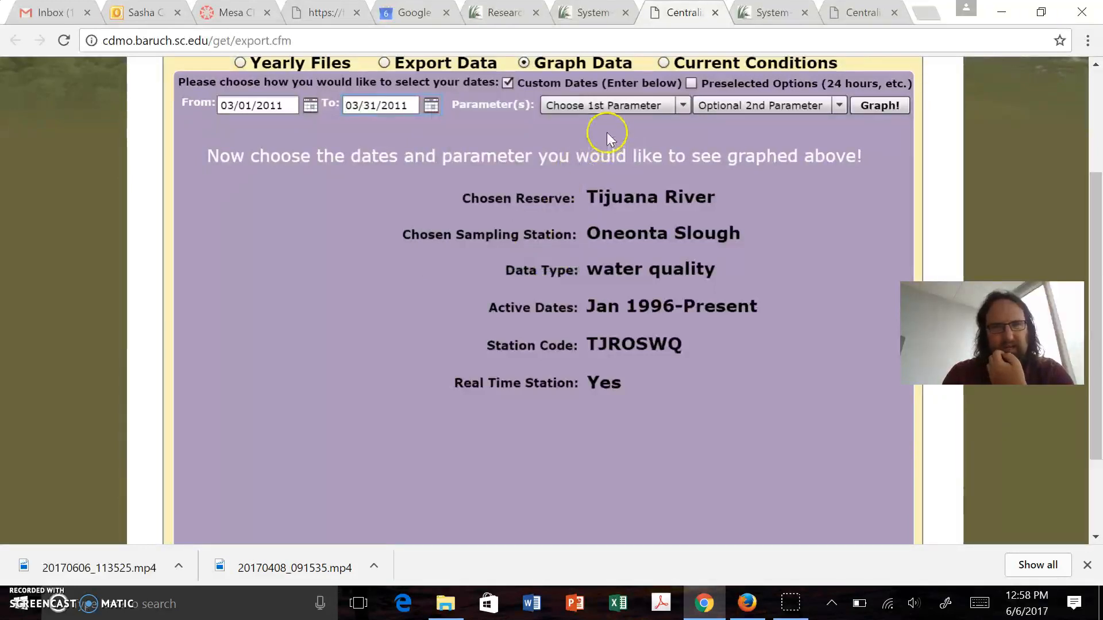
Graph Depth as the first parameter and Salinity as the optional second parameter
left_click(609, 109)
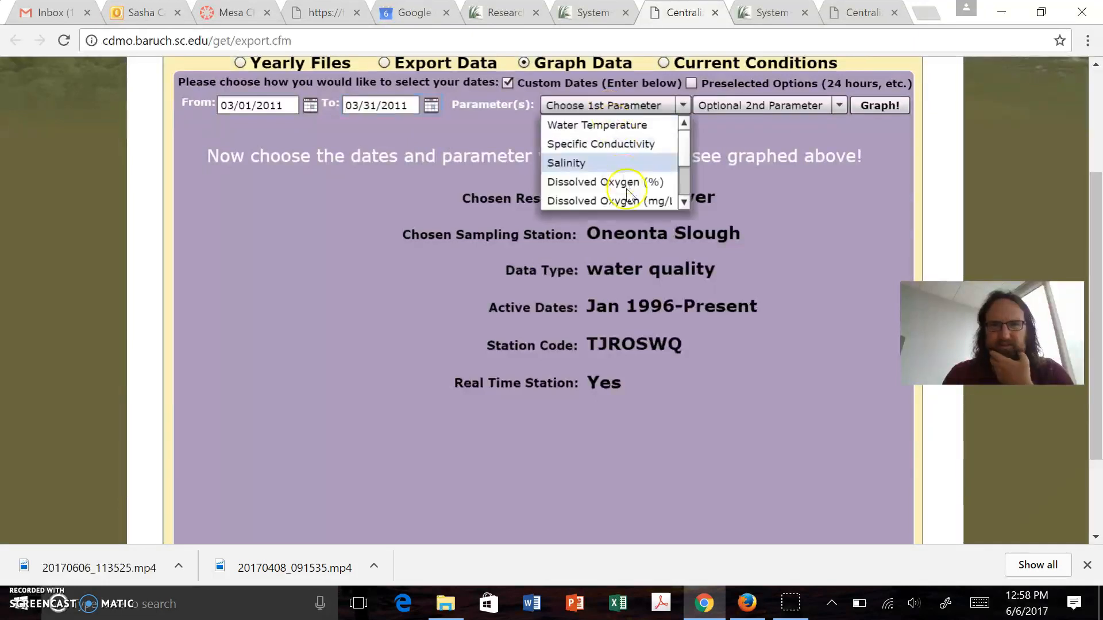
scroll(684, 150, "down", 2)
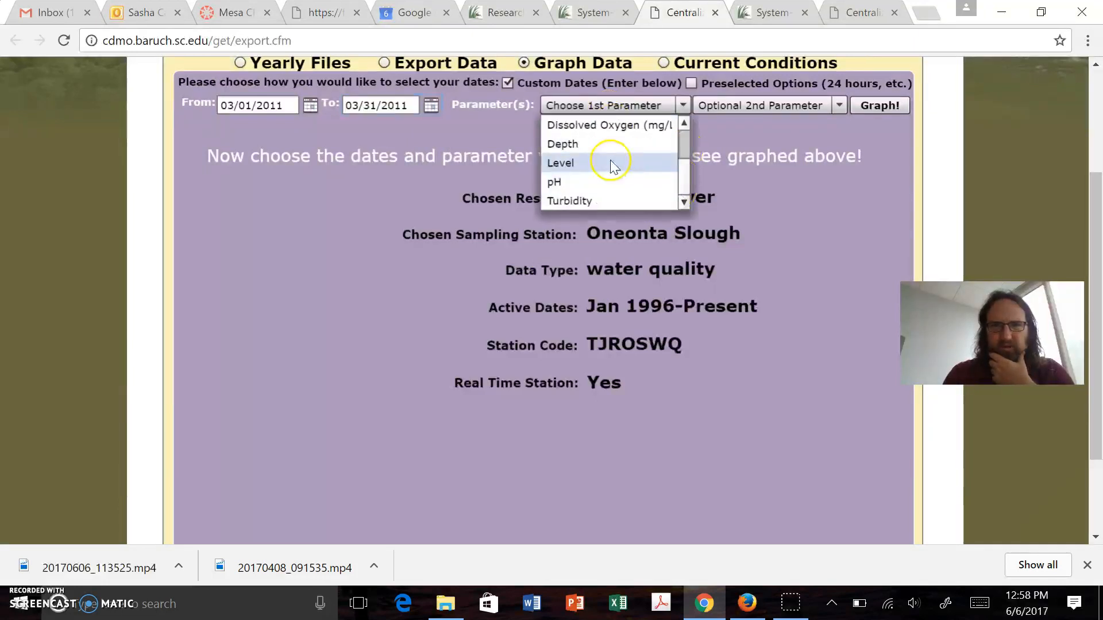
left_click(597, 144)
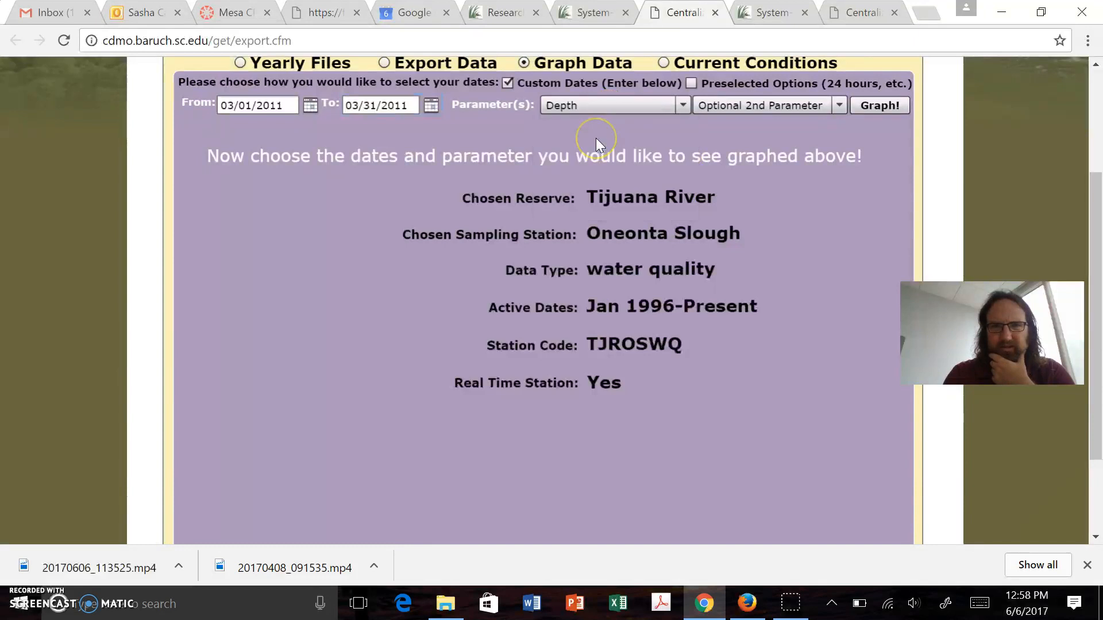
left_click(739, 112)
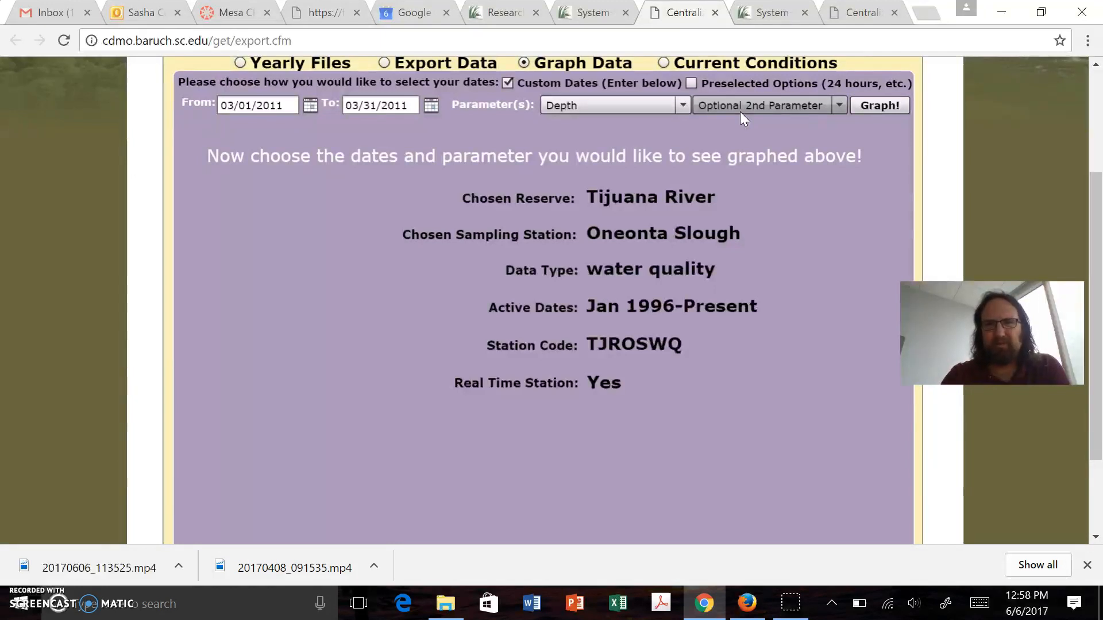
left_click(740, 113)
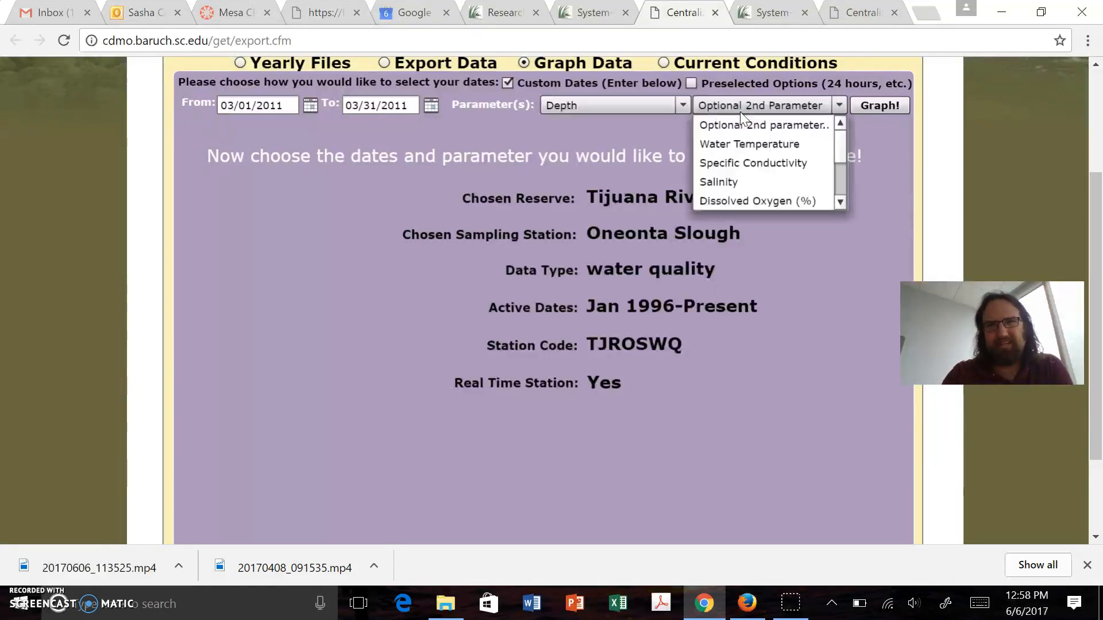
left_click(738, 123)
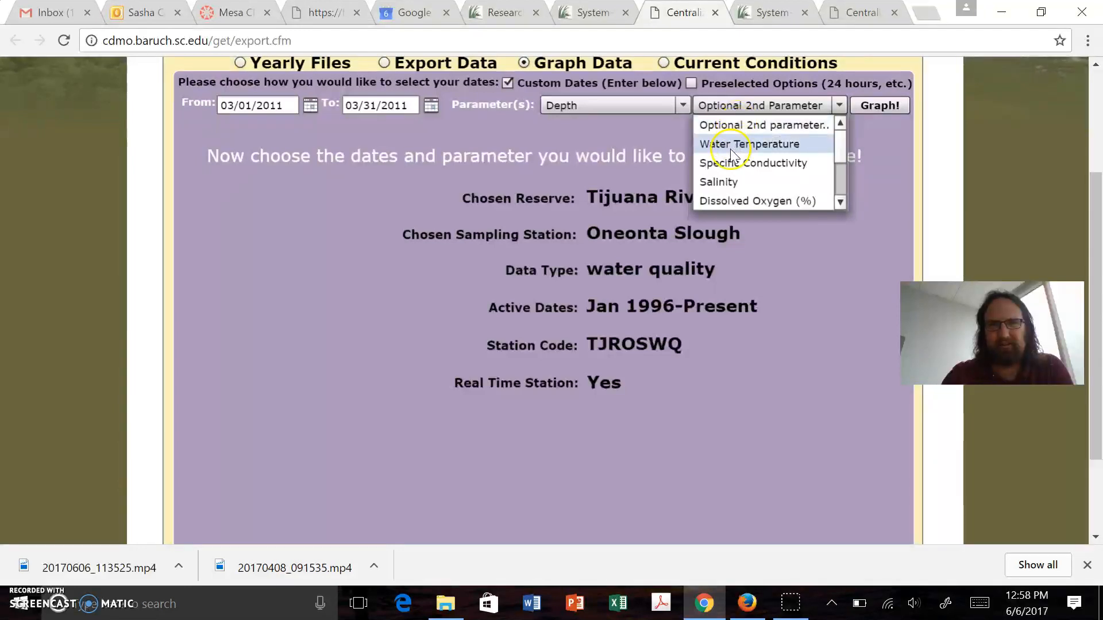
left_click(728, 182)
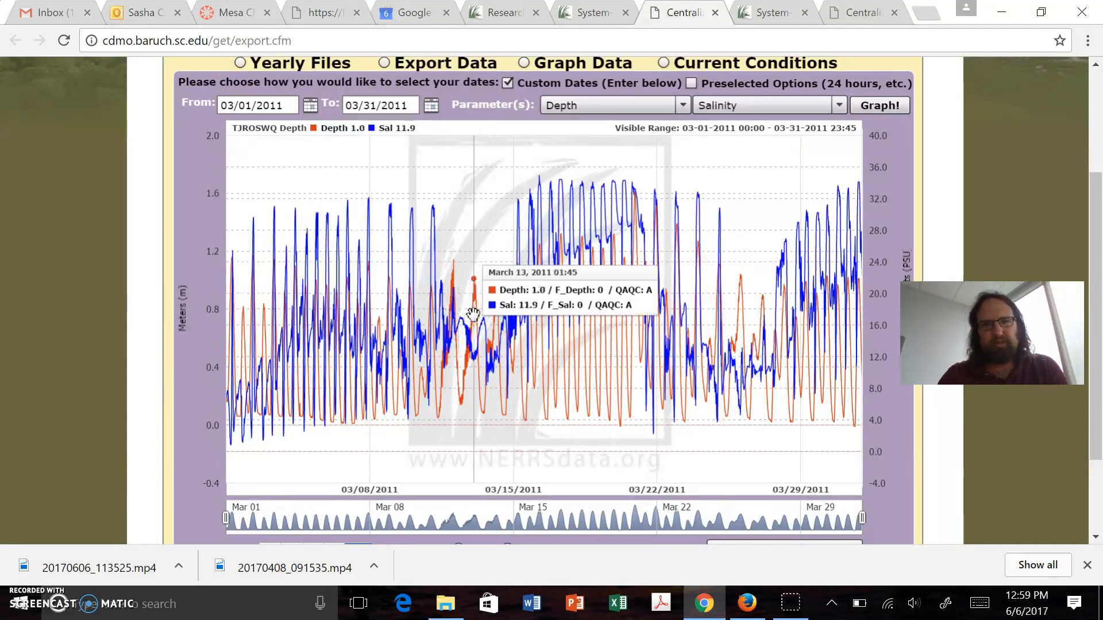
left_click(692, 299)
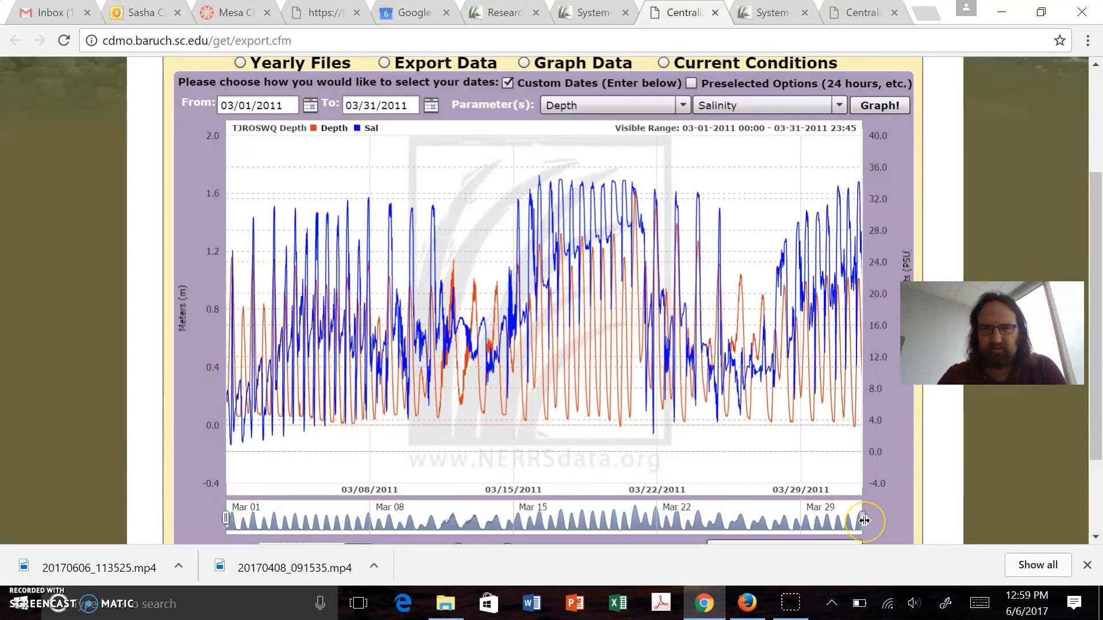
left_click_drag(864, 521, 664, 540)
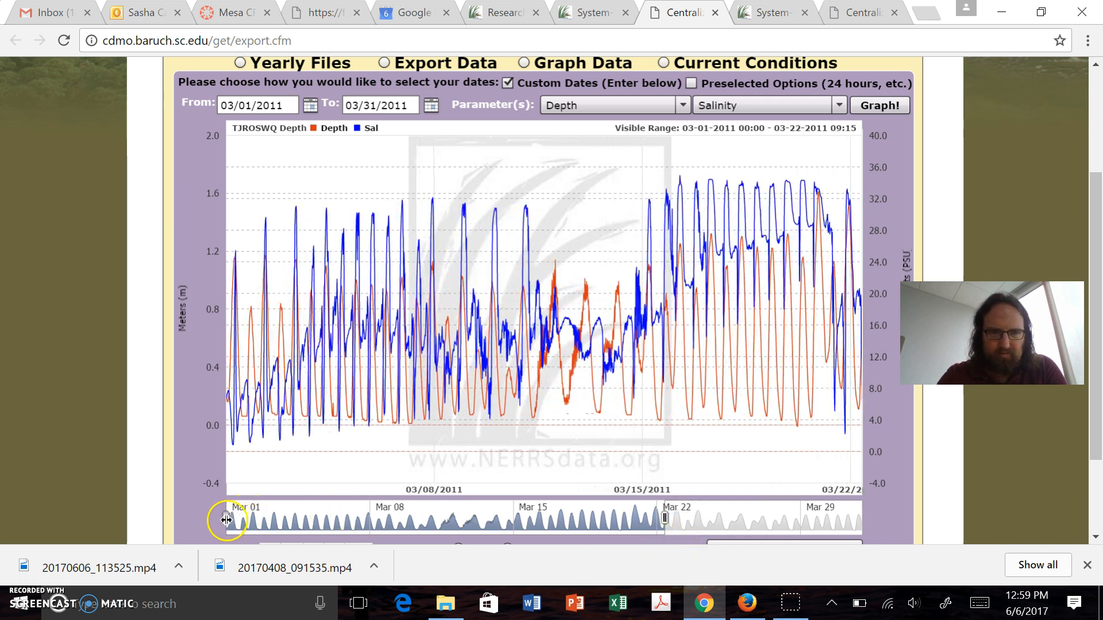
left_click_drag(226, 519, 354, 502)
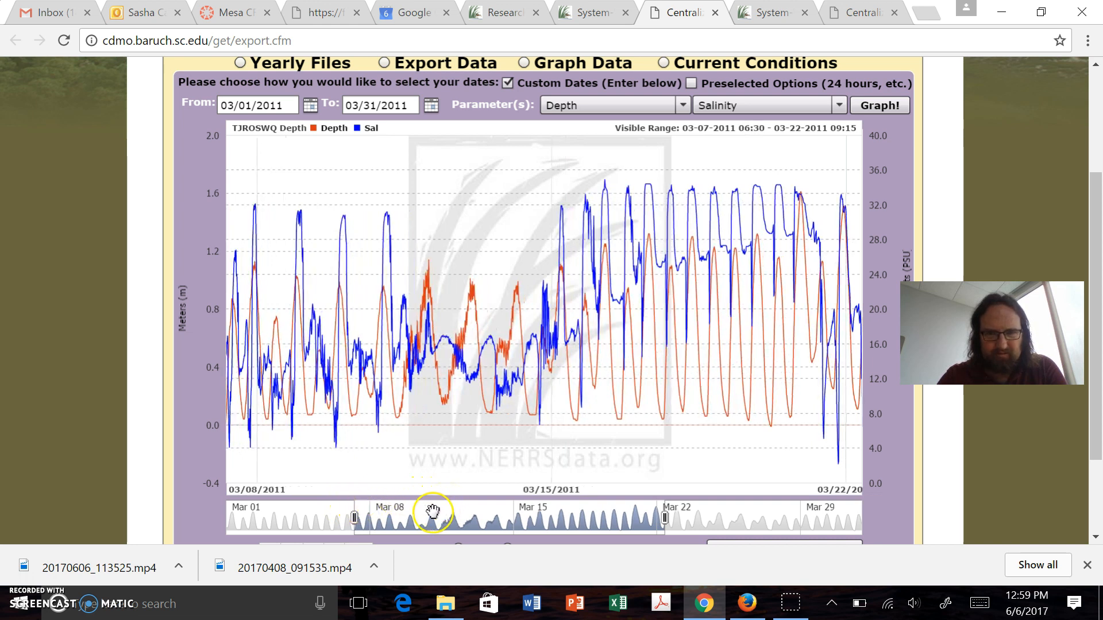
right_click(411, 516)
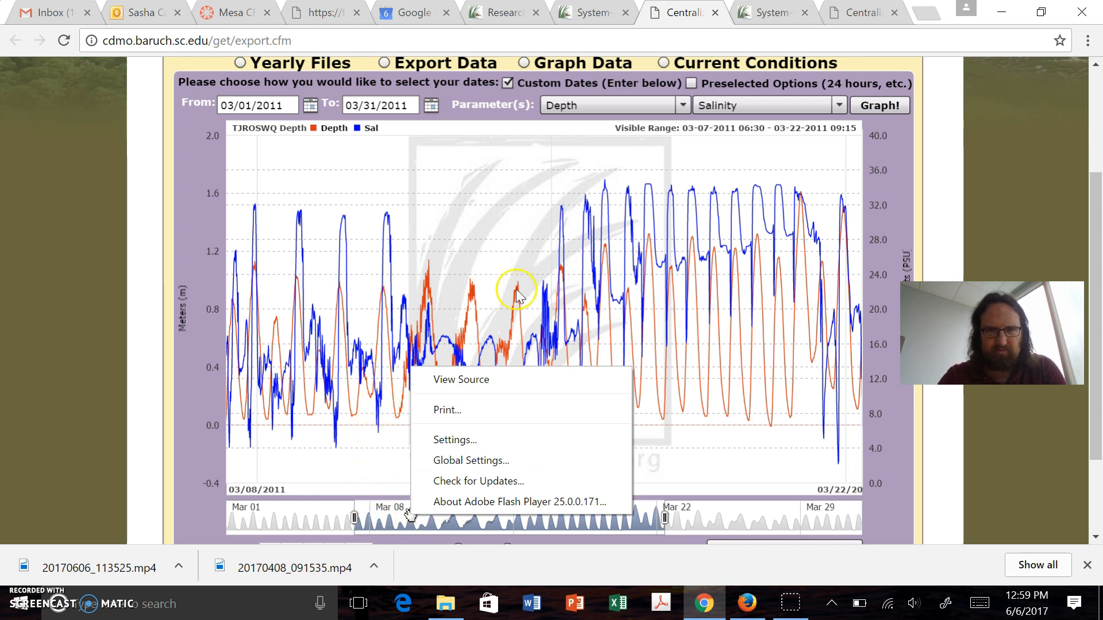
left_click(706, 169)
left_click_drag(706, 168, 658, 470)
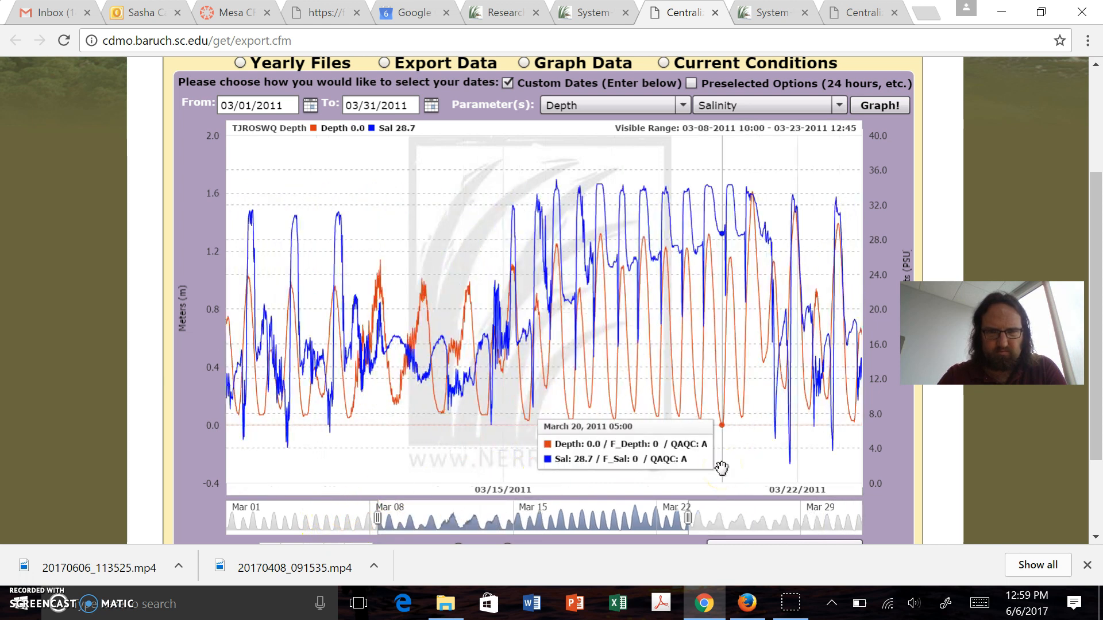